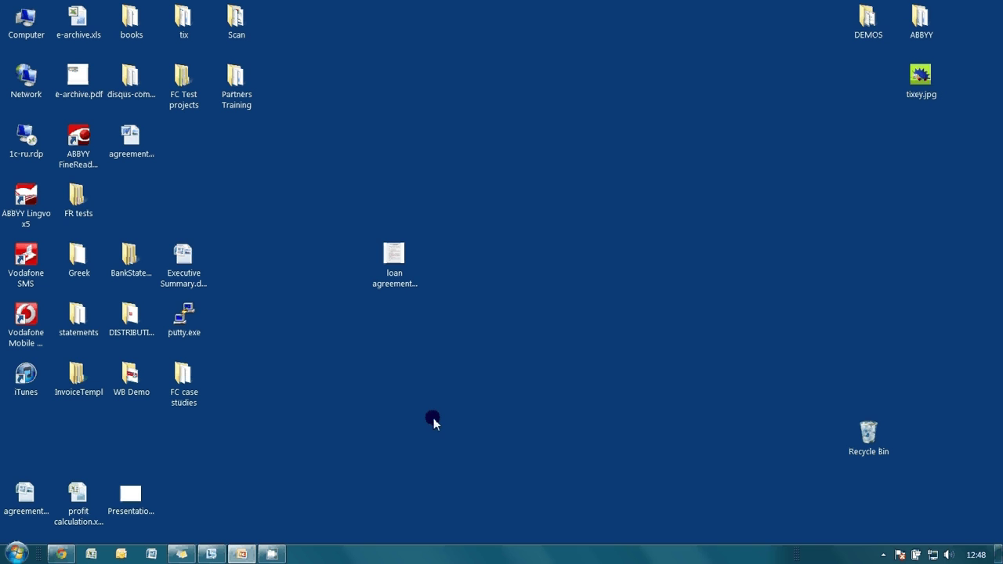
Step: Preview the loan agreement PDF in its default viewer, mark an area on page one, then close it
{"action": "left_click", "coordinate": [399, 269]}
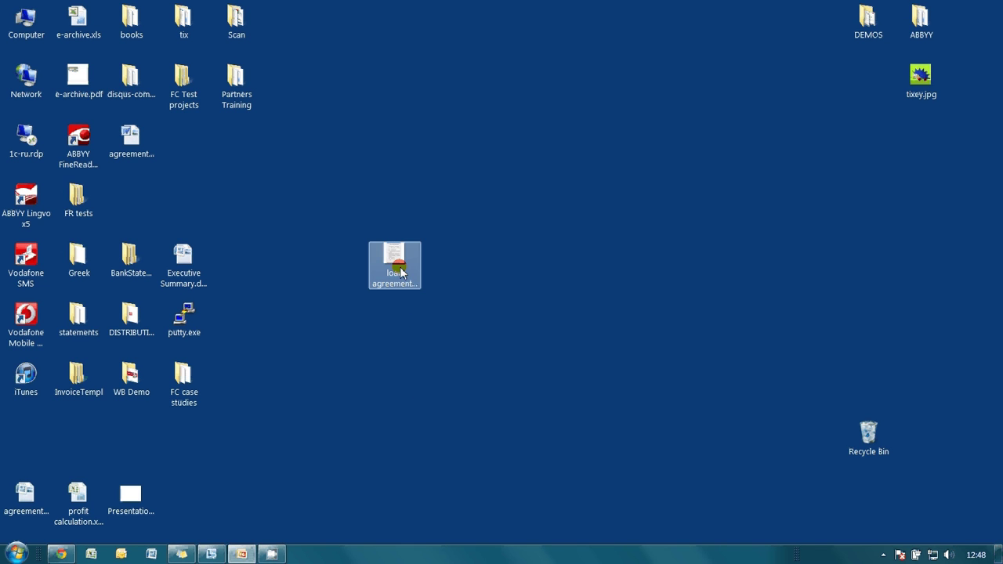
{"action": "double_click", "coordinate": [399, 269]}
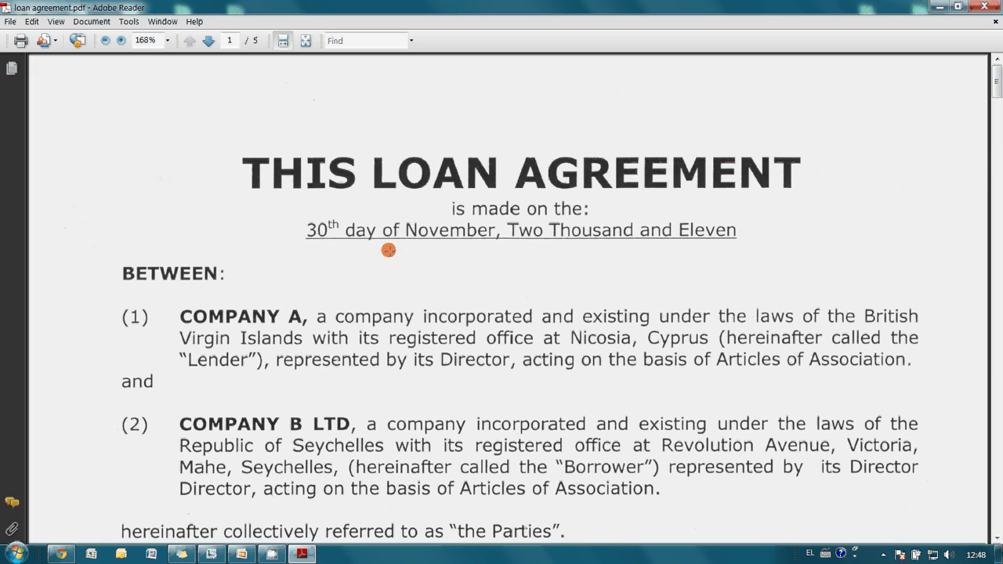
{"action": "left_click_drag", "start_coordinate": [388, 250], "coordinate": [741, 468]}
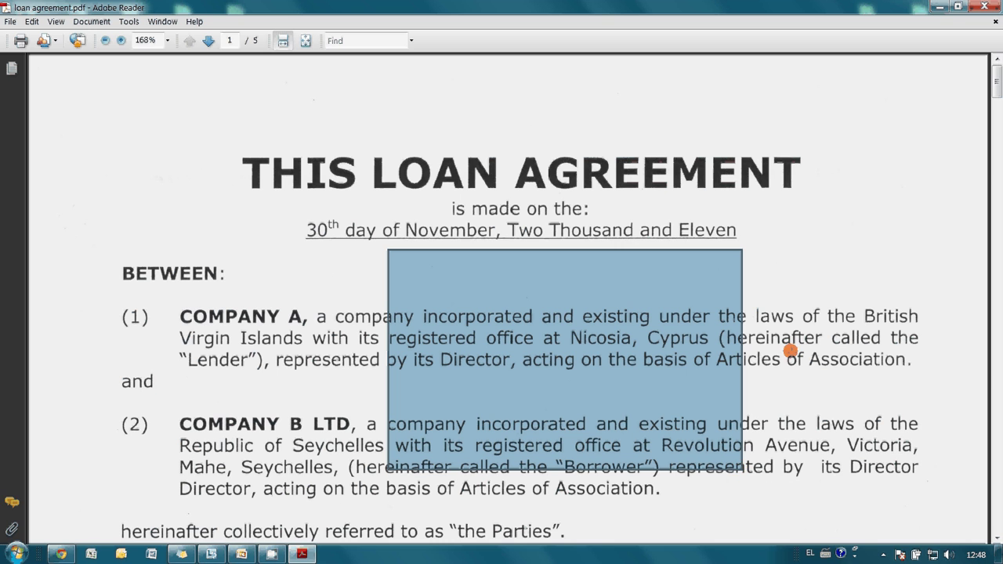
{"action": "left_click", "coordinate": [980, 6]}
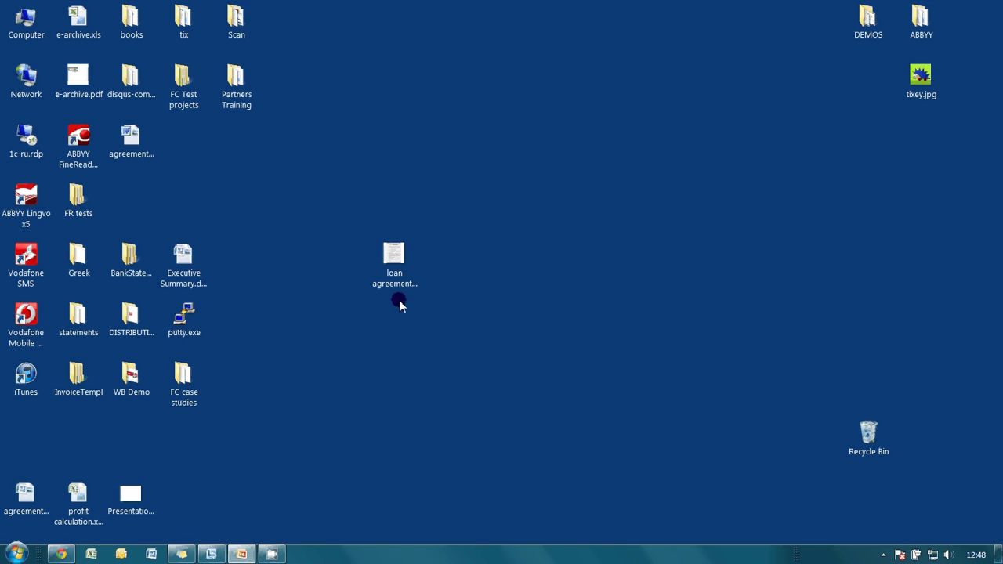
Step: Open loan agreement.pdf in ABBYY FineReader 11 from the file's context menu
{"action": "left_click", "coordinate": [396, 274]}
{"action": "right_click", "coordinate": [396, 276]}
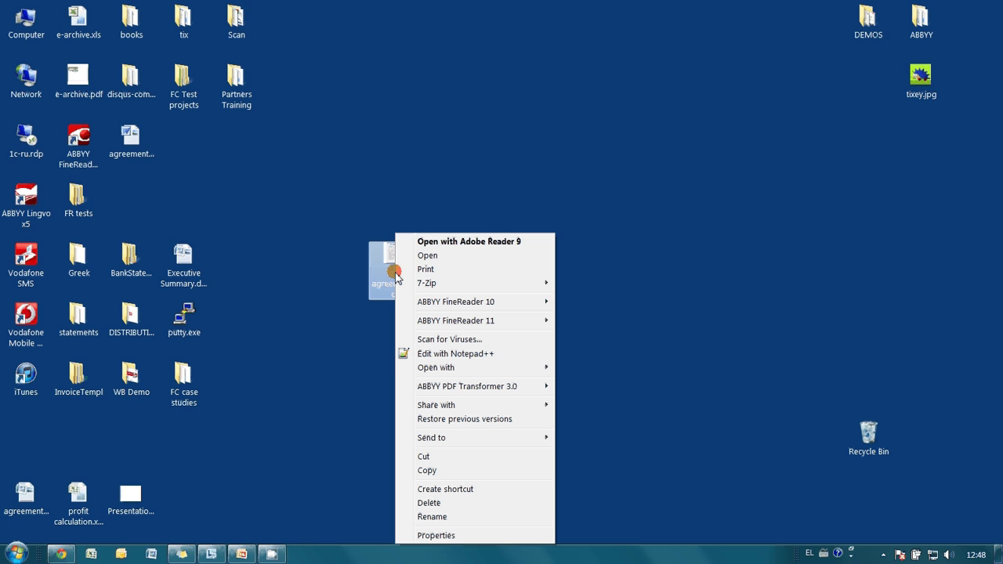
{"action": "mouse_move", "coordinate": [448, 320]}
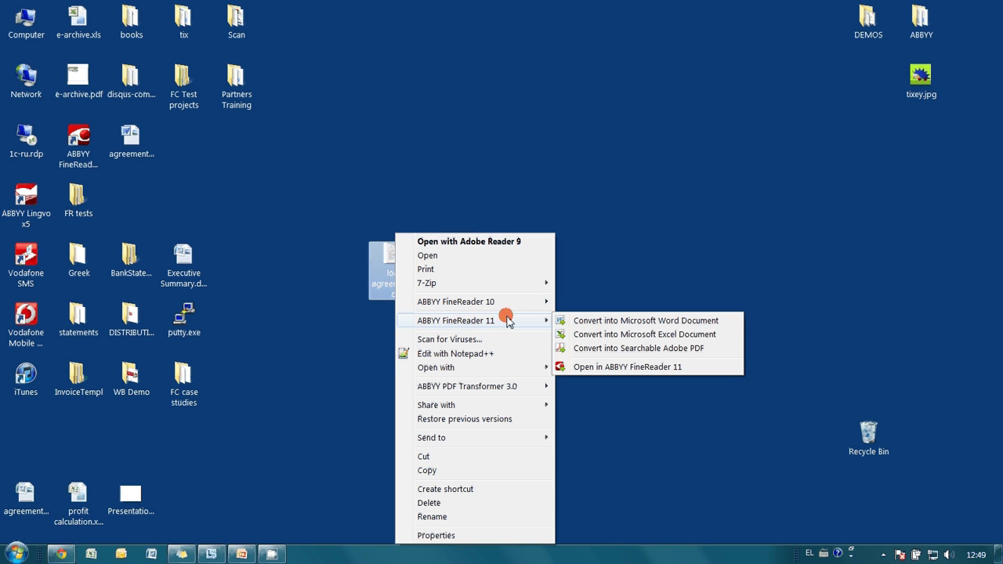
{"action": "left_click", "coordinate": [589, 369]}
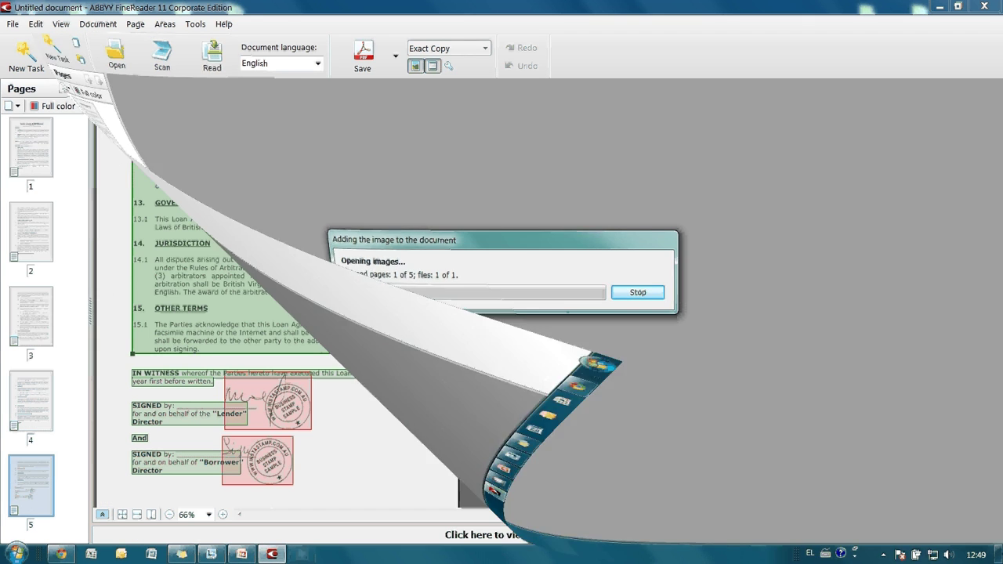
Step: Choose Save as PDF Document to start saving the recognized agreement as loan agreement.pdf
{"action": "left_click", "coordinate": [431, 310]}
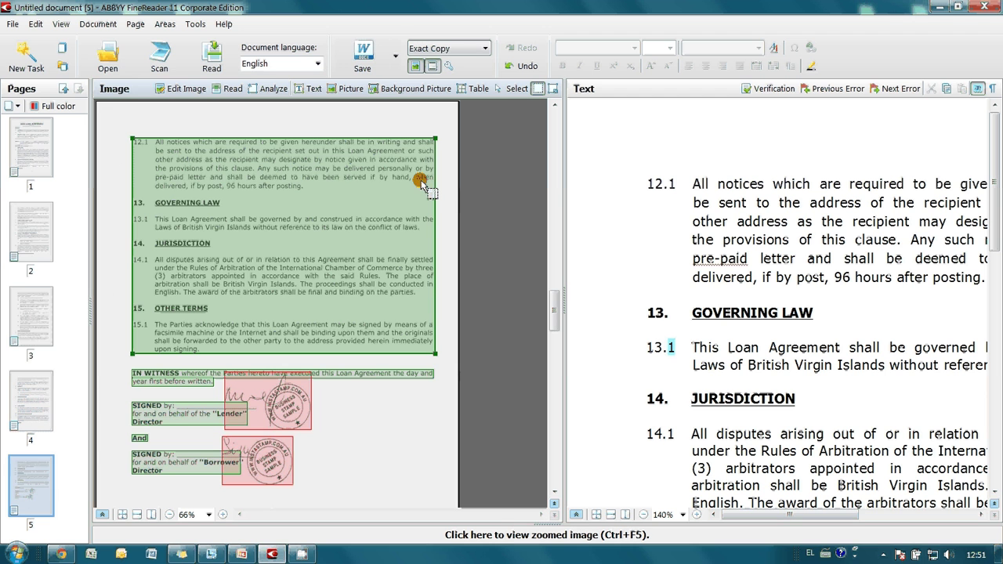
{"action": "left_click", "coordinate": [395, 69]}
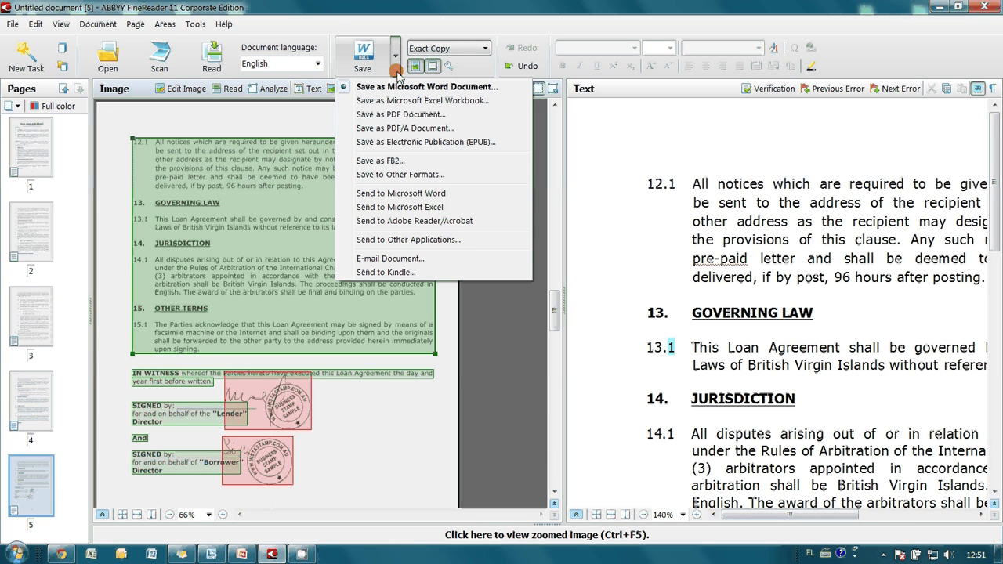
{"action": "left_click", "coordinate": [409, 115]}
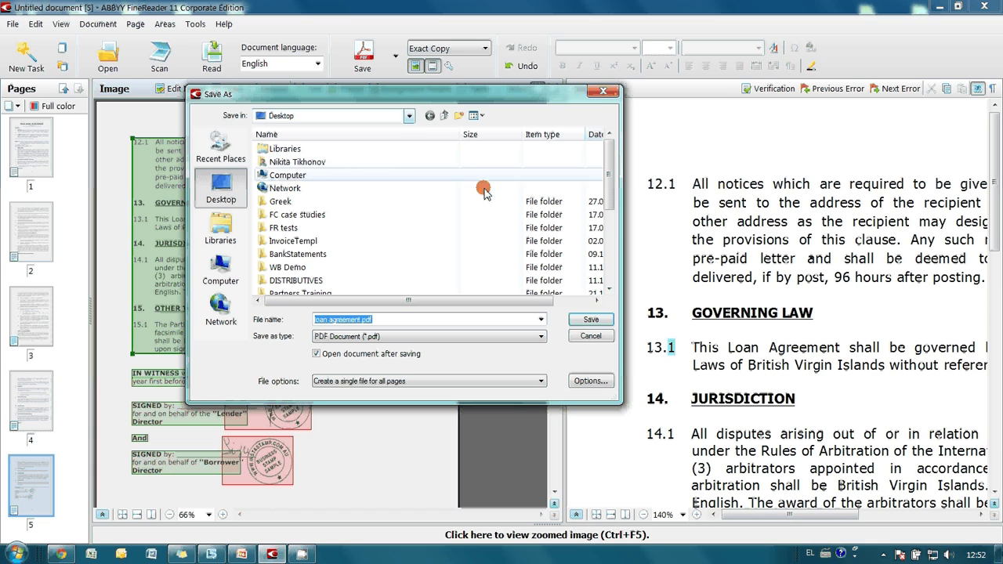
Step: In PDF Security Settings, require a document open password, entered and confirmed
{"action": "left_click", "coordinate": [595, 385]}
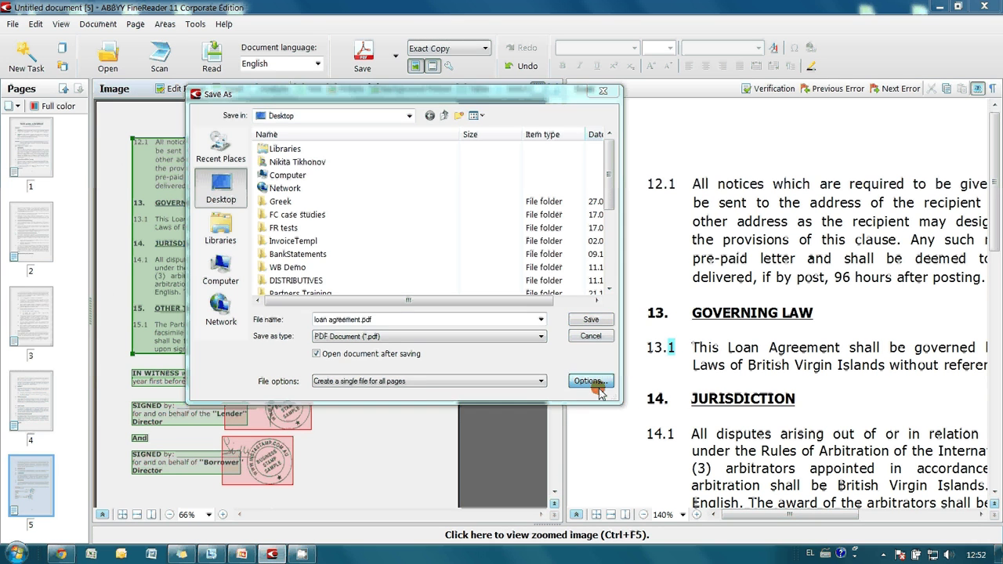
{"action": "left_click", "coordinate": [309, 343]}
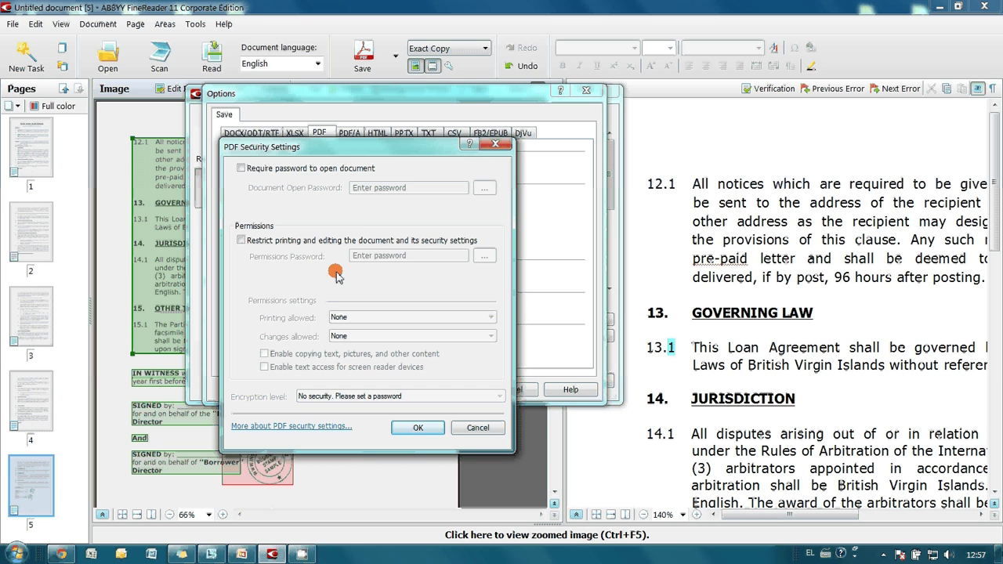
{"action": "left_click", "coordinate": [242, 168]}
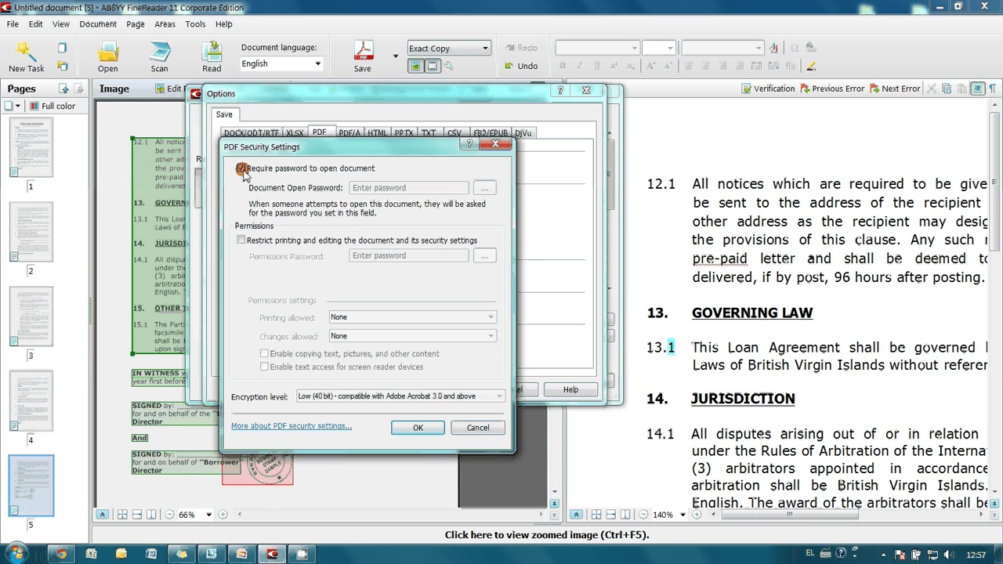
{"action": "left_click", "coordinate": [483, 189]}
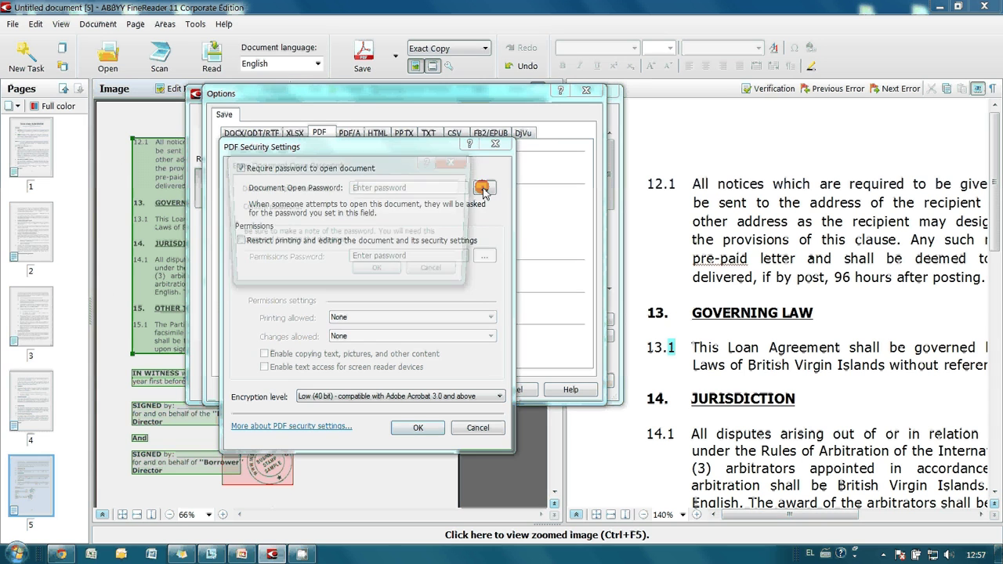
{"action": "type", "text": "1234"}
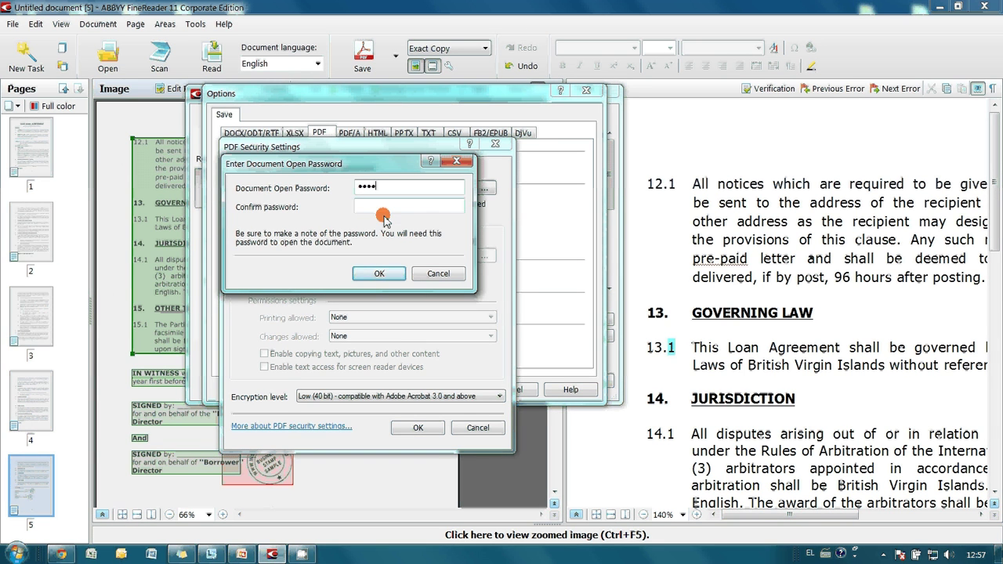
{"action": "left_click", "coordinate": [383, 212]}
{"action": "type", "text": "1234"}
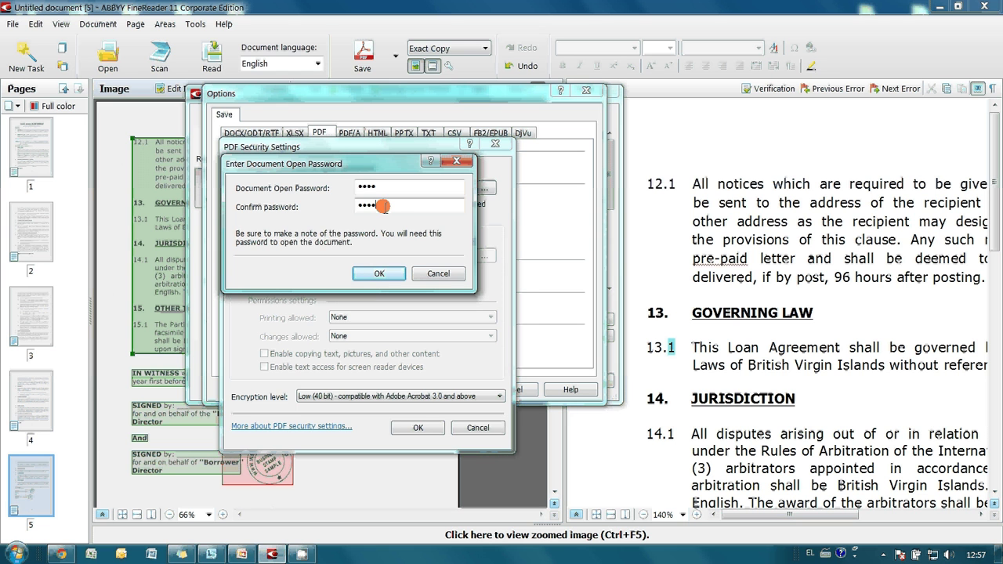
{"action": "left_click", "coordinate": [375, 272]}
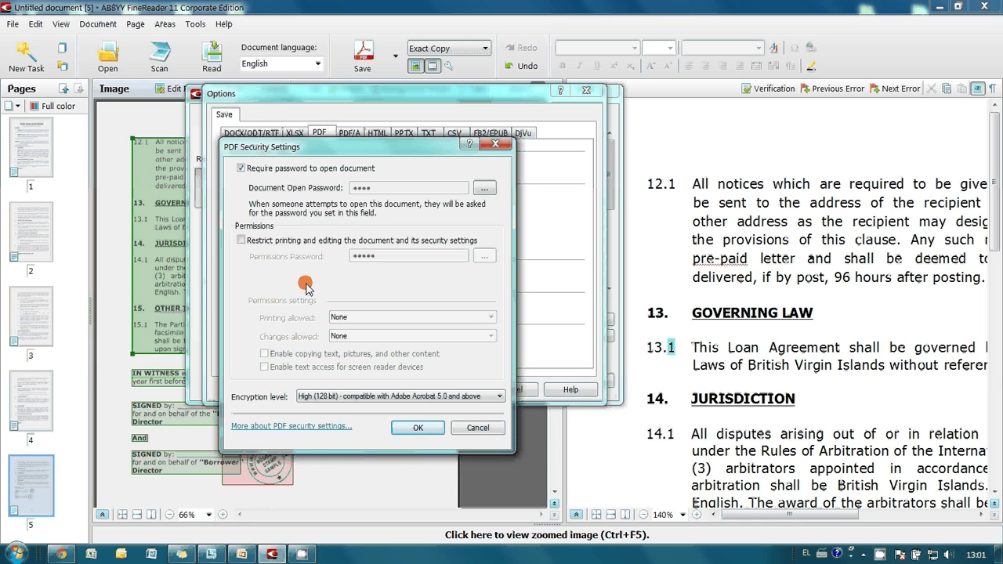
Step: Restrict printing and editing with a permissions password, entered and confirmed
{"action": "left_click", "coordinate": [287, 240]}
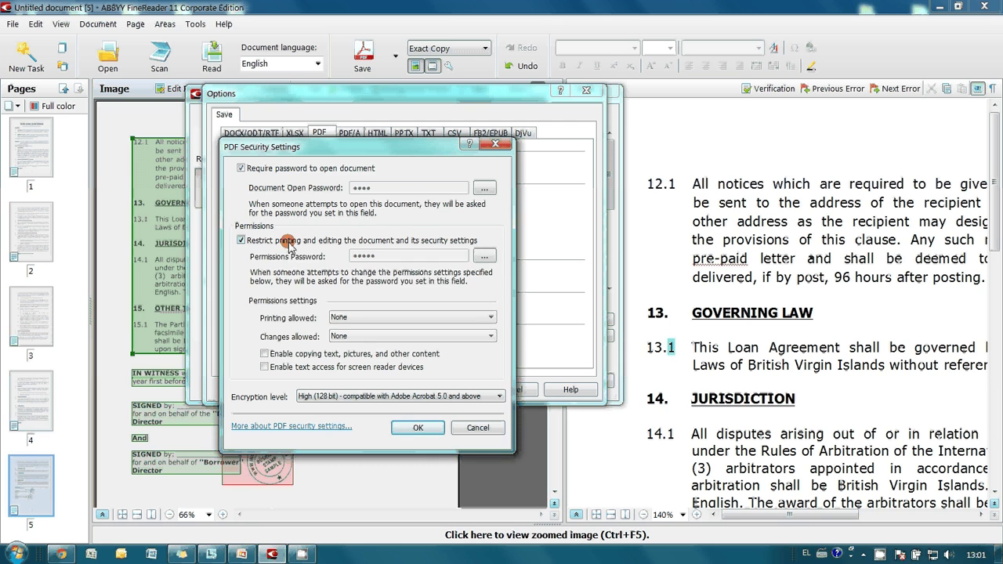
{"action": "left_click", "coordinate": [484, 256]}
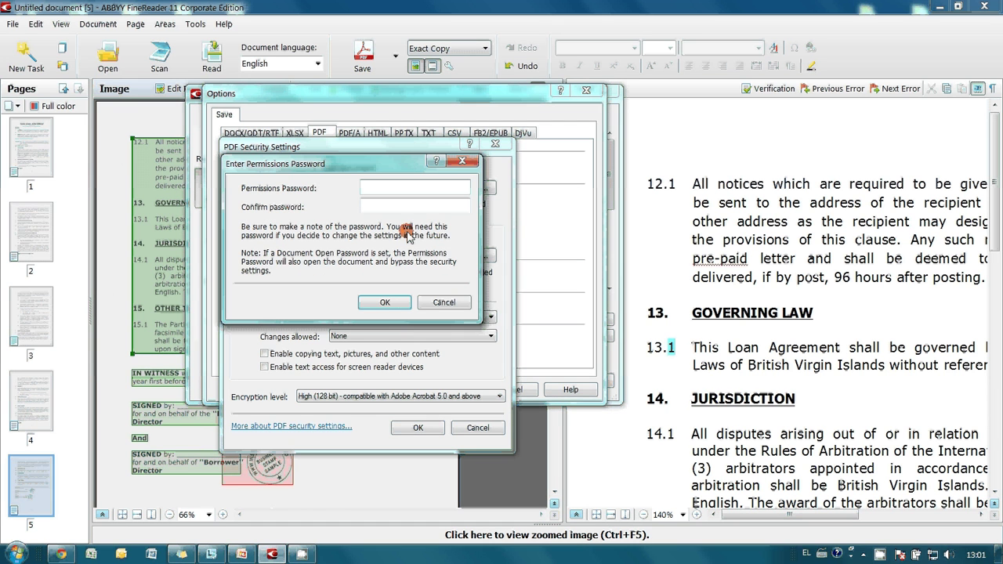
{"action": "type", "text": "1234"}
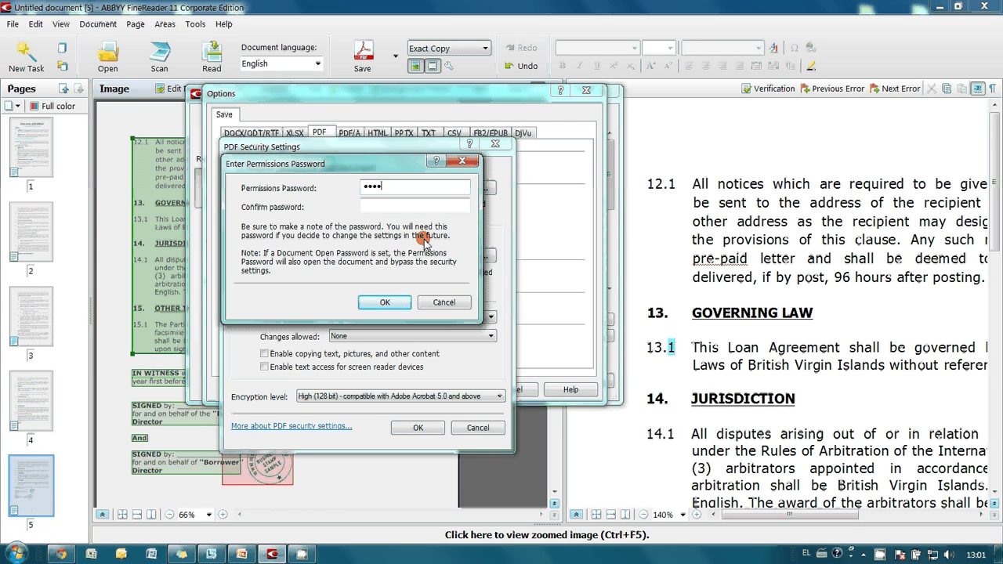
{"action": "type", "text": "5"}
{"action": "left_click", "coordinate": [386, 205]}
{"action": "type", "text": "1"}
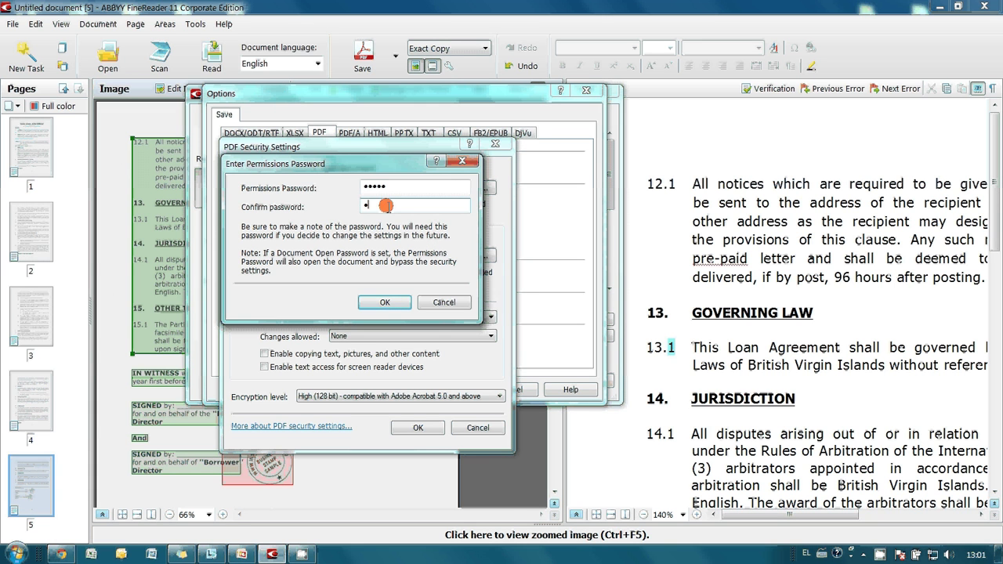
{"action": "type", "text": "2345"}
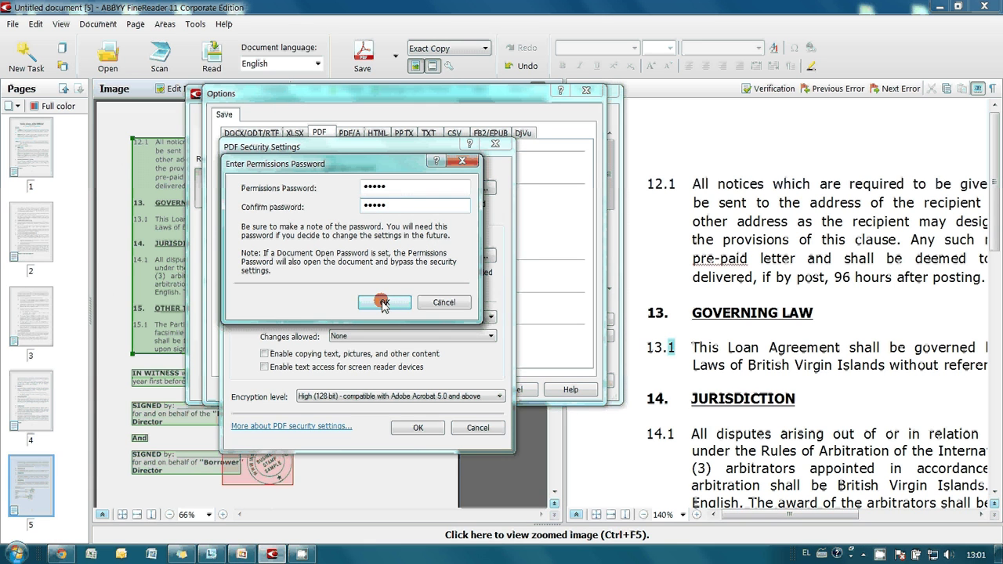
{"action": "left_click", "coordinate": [382, 302]}
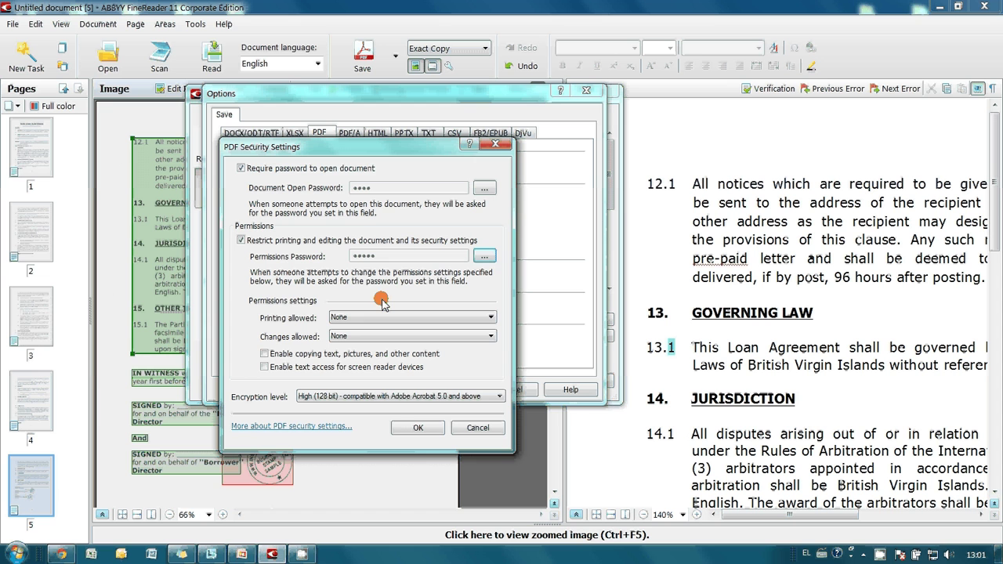
Step: Set the encryption level to Low (40 bit) and accept the PDF security settings
{"action": "left_click", "coordinate": [342, 398]}
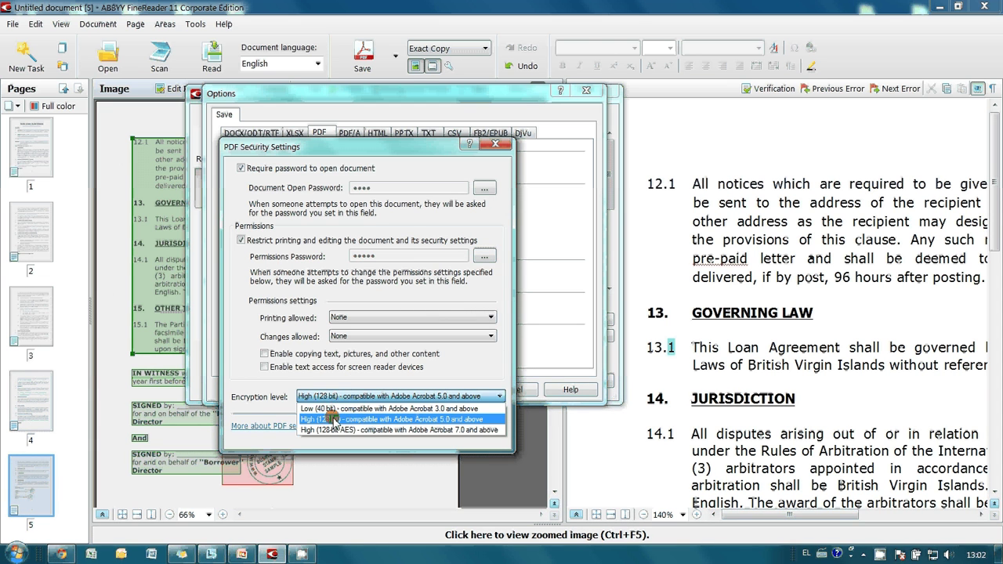
{"action": "left_click", "coordinate": [327, 409]}
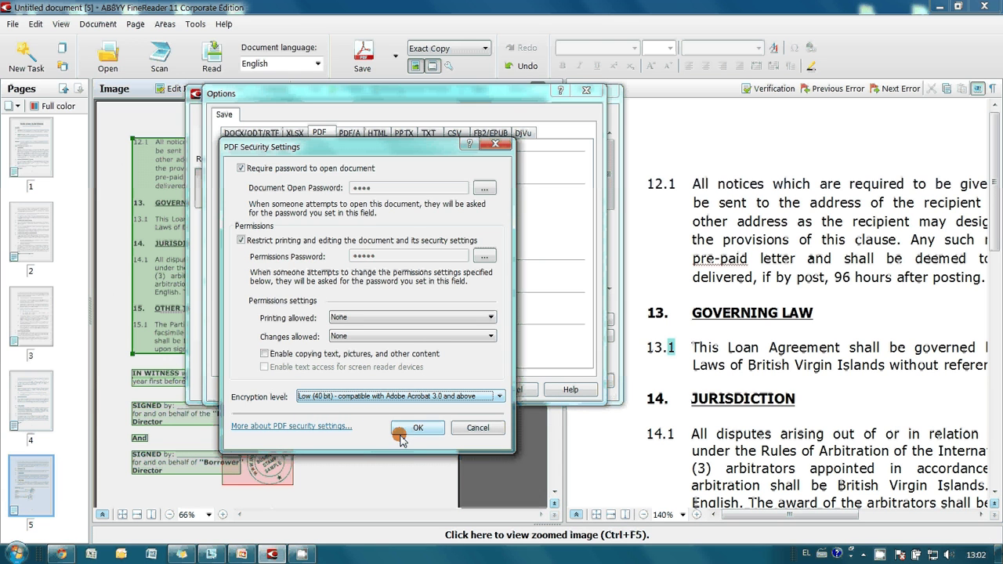
{"action": "left_click", "coordinate": [400, 434]}
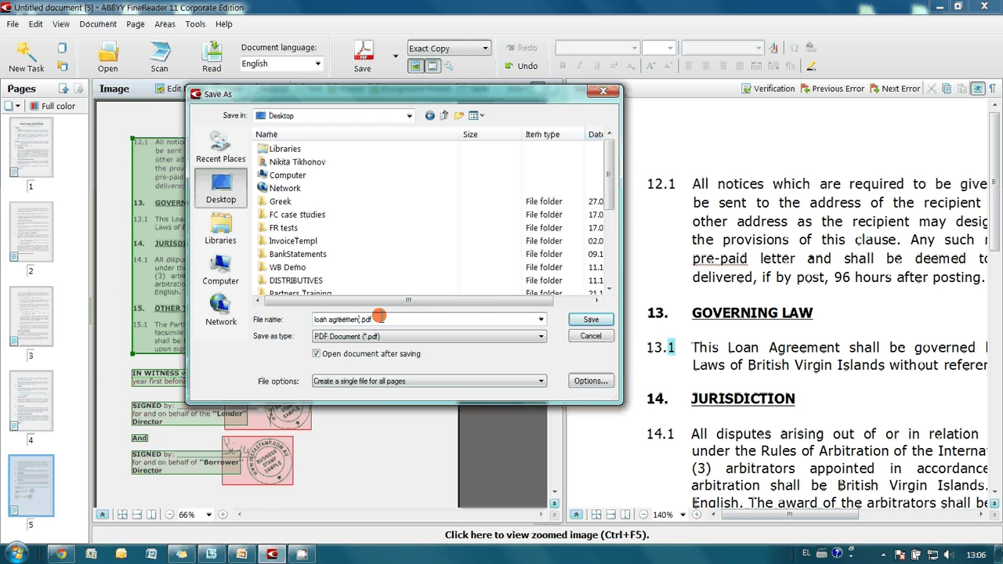
Step: Save the PDF to the Desktop as loan agreement (protected).pdf, then open the saved file
{"action": "type", "text": "(protected)"}
{"action": "left_click", "coordinate": [591, 319]}
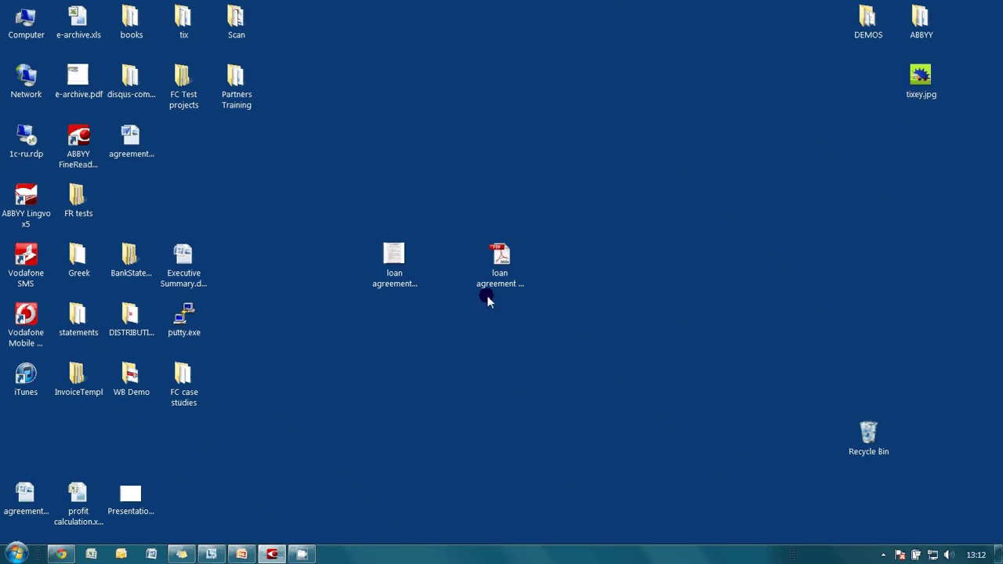
{"action": "double_click", "coordinate": [497, 274]}
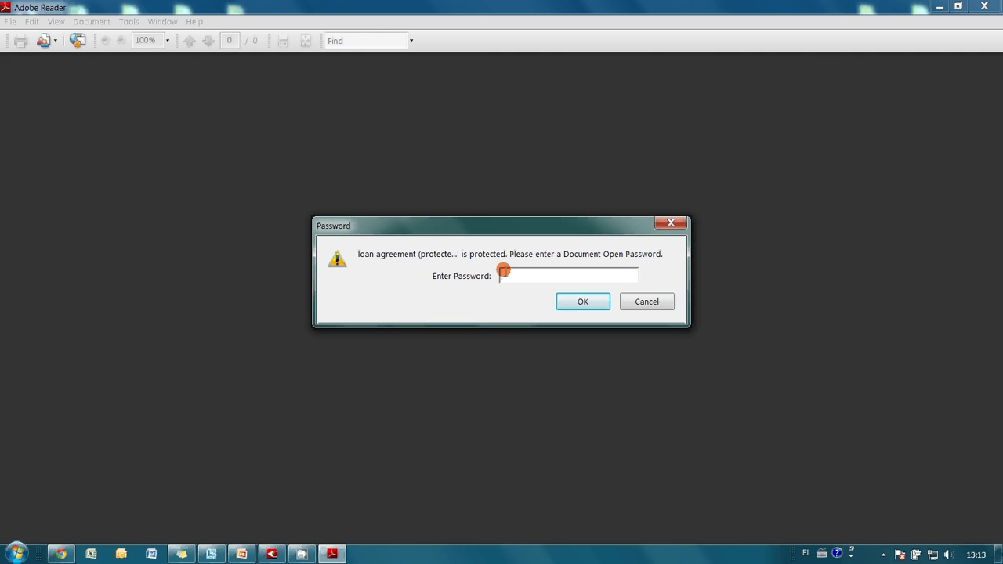
Step: Unlock the secured PDF in Adobe Reader by entering its document open password
{"action": "type", "text": "12"}
{"action": "key", "text": "Return"}
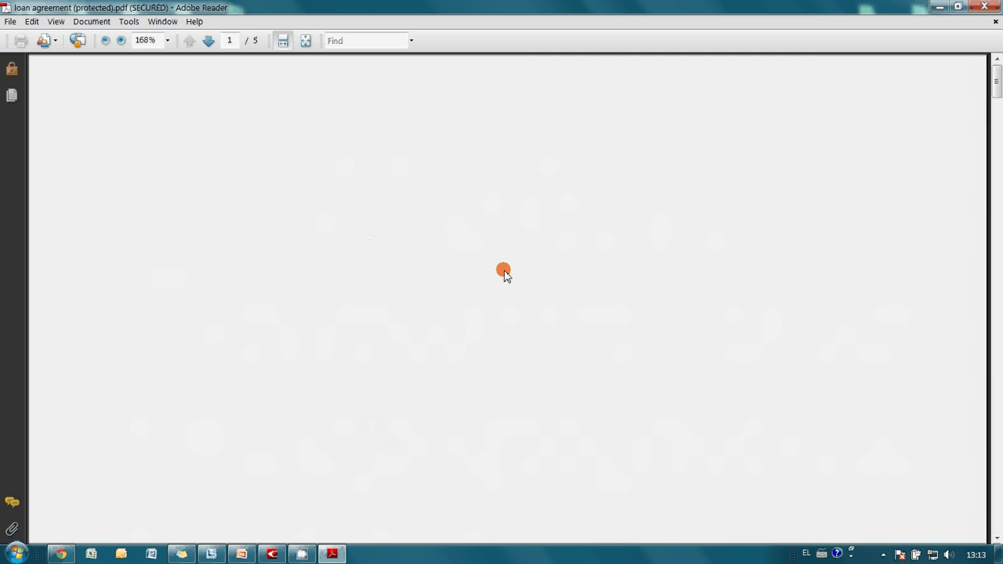
{"action": "scroll", "coordinate": [504, 272], "scroll_direction": "down", "scroll_amount": 1}
{"action": "scroll", "coordinate": [504, 272], "scroll_direction": "up", "scroll_amount": 1}
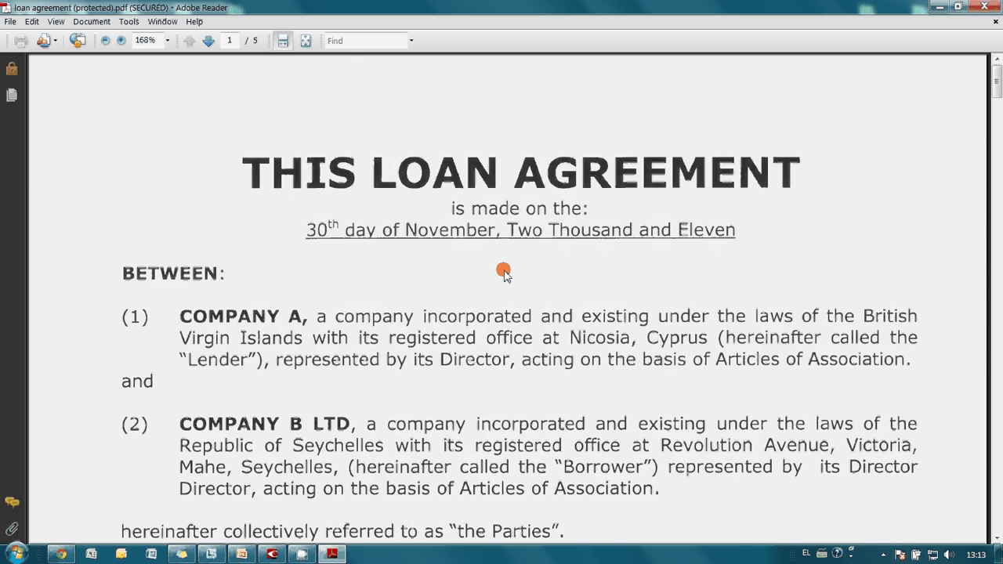
Step: Search the document for 'ins', then check in the File menu that Print is greyed out
{"action": "left_click", "coordinate": [335, 40]}
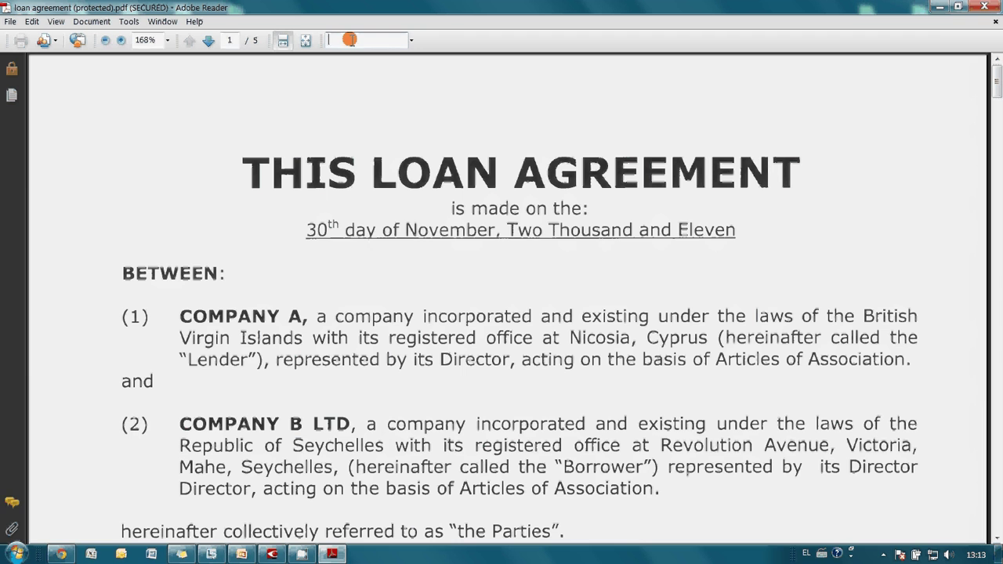
{"action": "type", "text": "ins"}
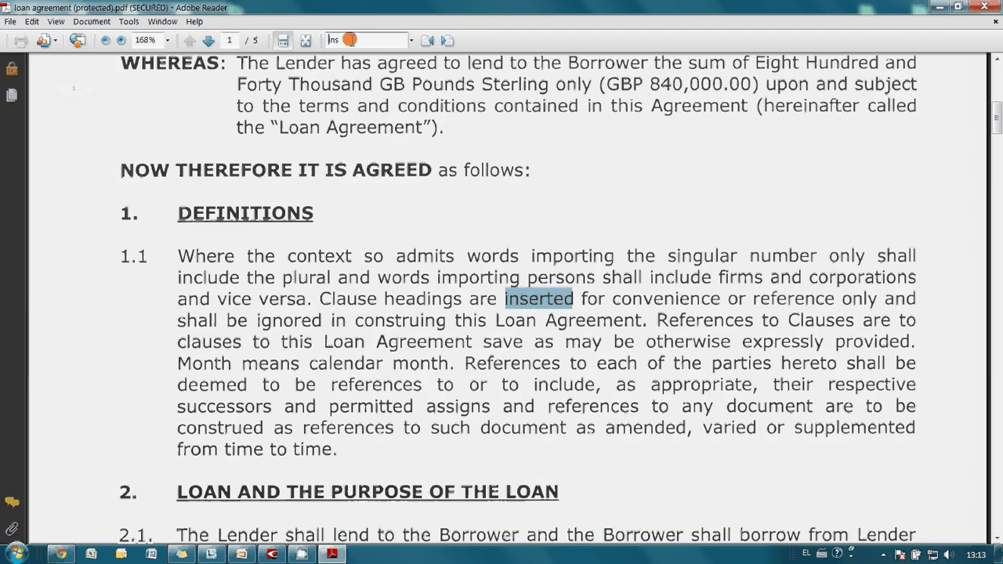
{"action": "left_click", "coordinate": [9, 21]}
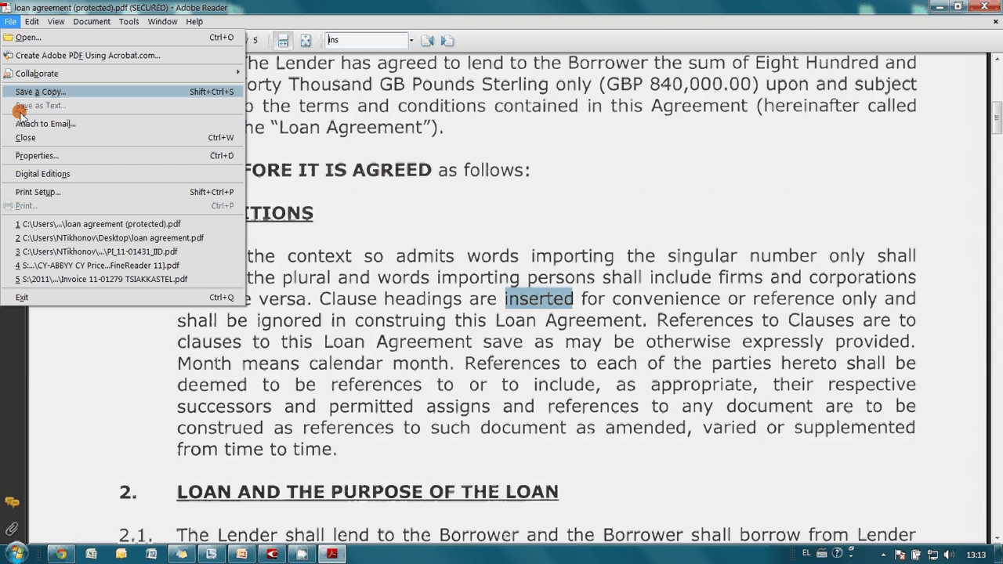
Step: Show the Edit menu to confirm Copy and Copy File to Clipboard are greyed out
{"action": "mouse_move", "coordinate": [32, 21]}
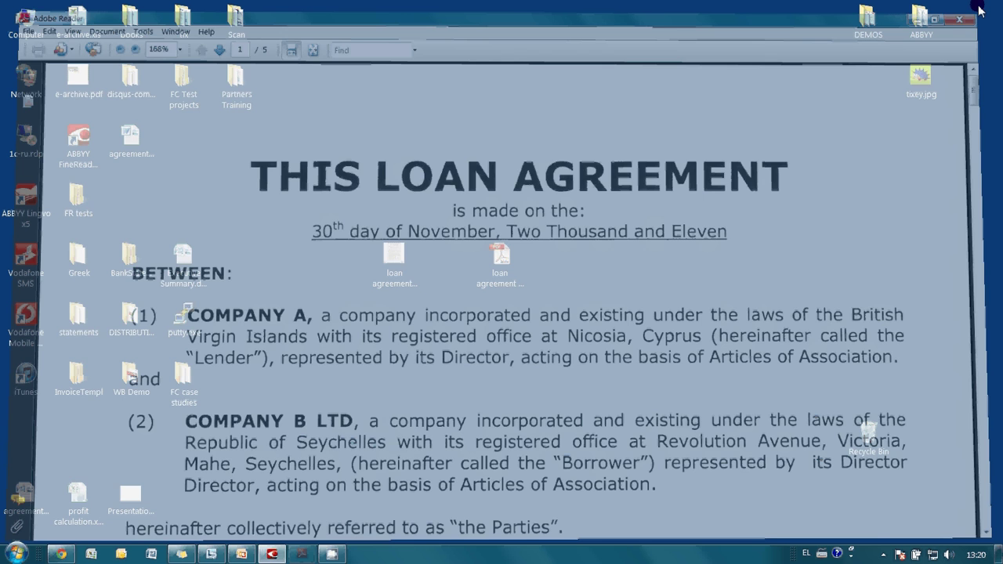
Step: Reopen loan agreement (protected).pdf with the permissions password and confirm Print is now enabled
{"action": "left_click", "coordinate": [494, 269]}
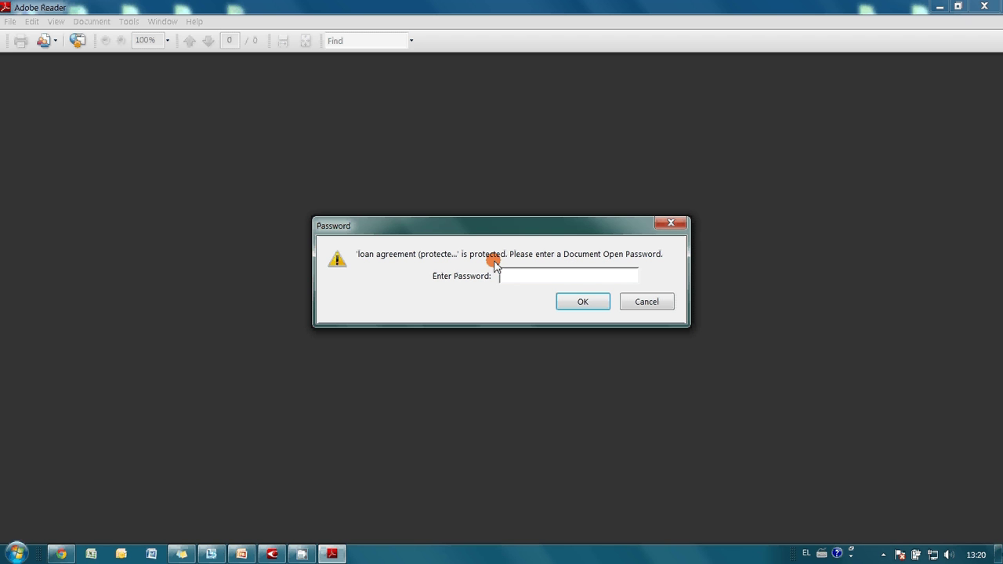
{"action": "type", "text": "345"}
{"action": "key", "text": "Return"}
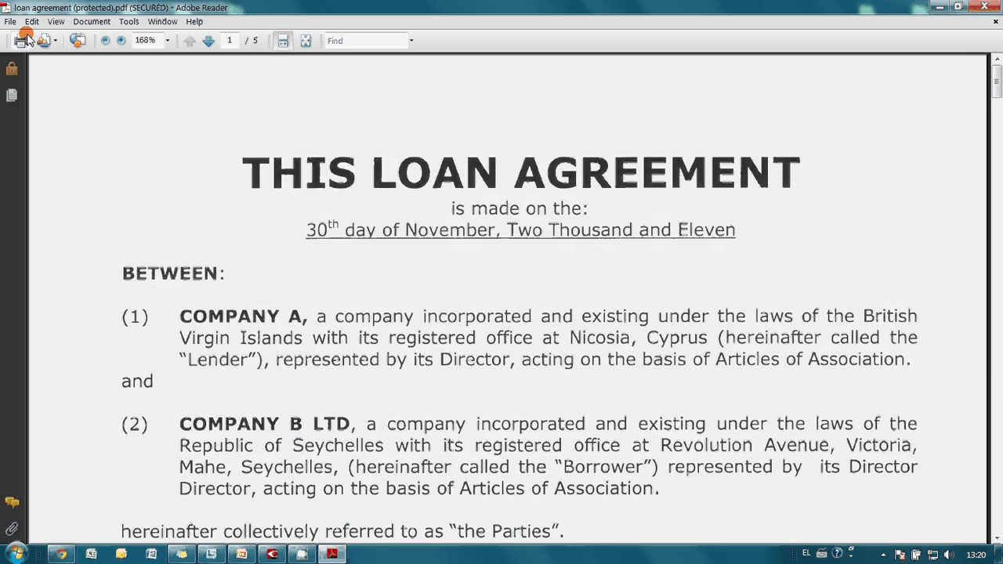
{"action": "left_click", "coordinate": [11, 21]}
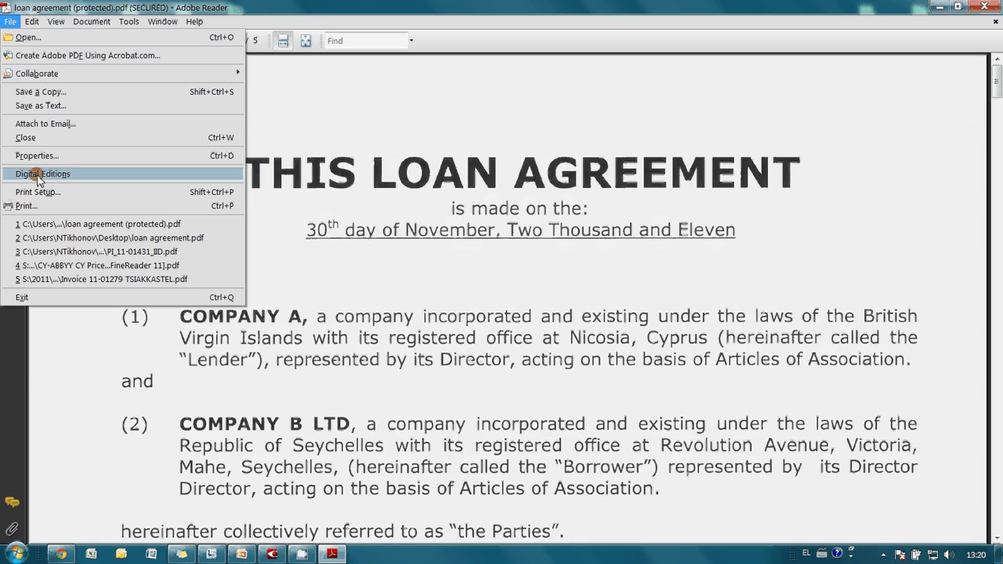
{"action": "left_click", "coordinate": [112, 304]}
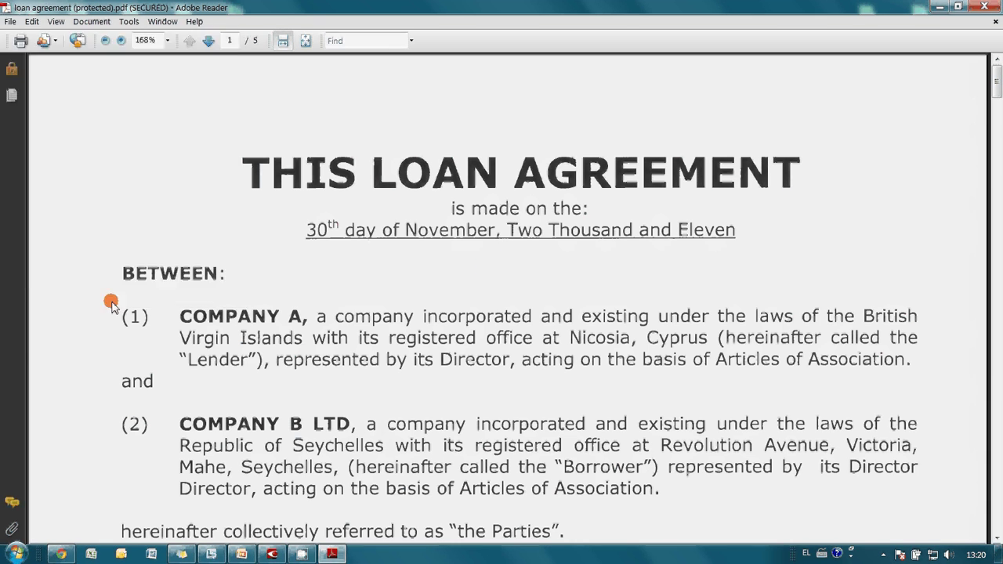
Step: Copy clause (1) from 'COMPANY A' to 'represented by its' and paste it into a new Notepad document
{"action": "left_click_drag", "start_coordinate": [179, 312], "coordinate": [420, 380]}
{"action": "key", "text": "ctrl+c"}
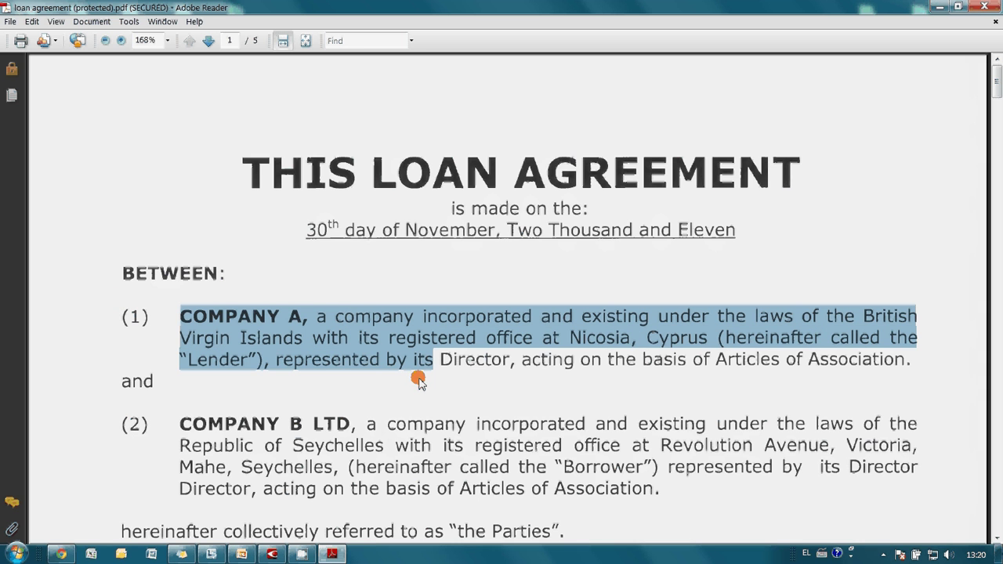
{"action": "key", "text": "super+r"}
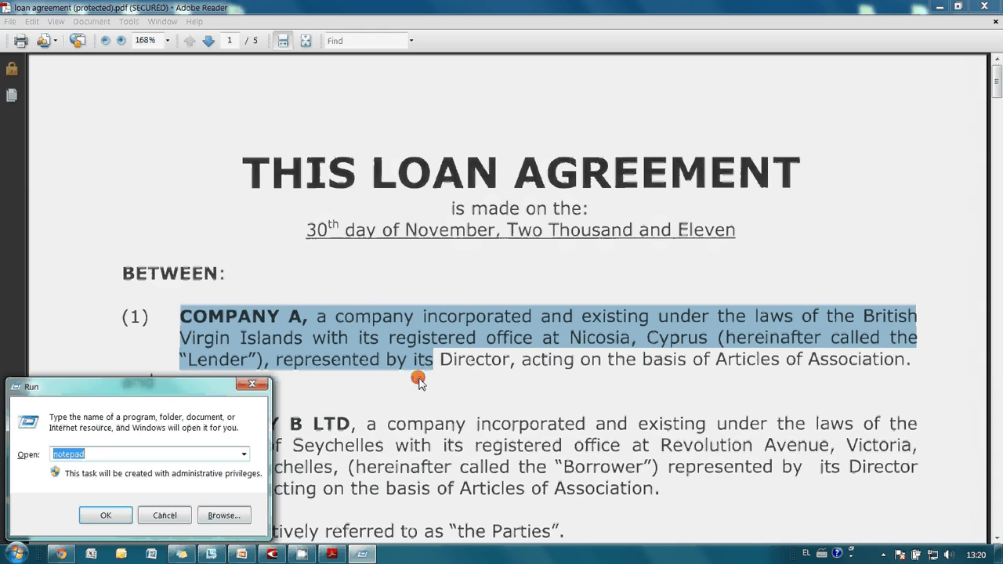
{"action": "key", "text": "Return"}
{"action": "key", "text": "ctrl+v"}
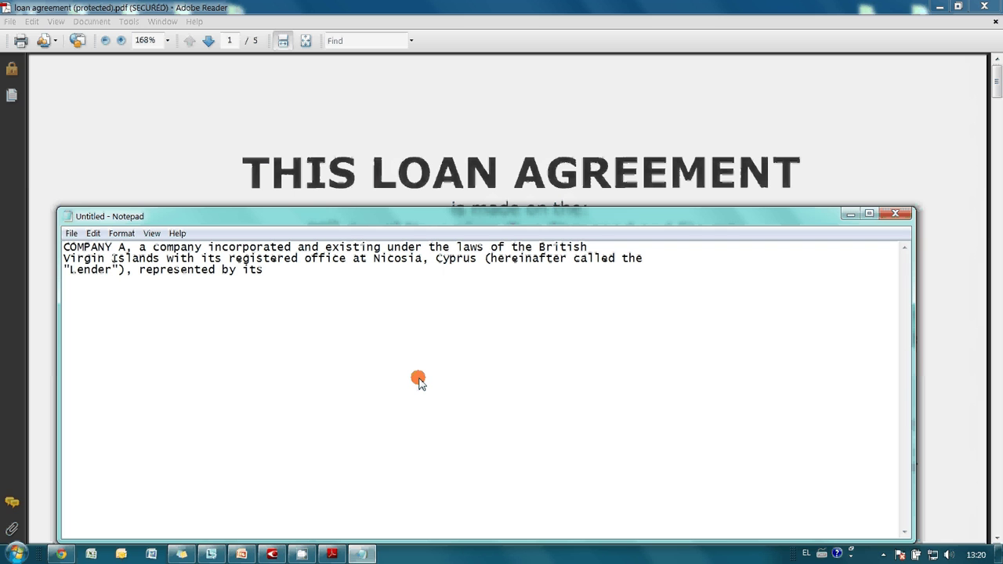